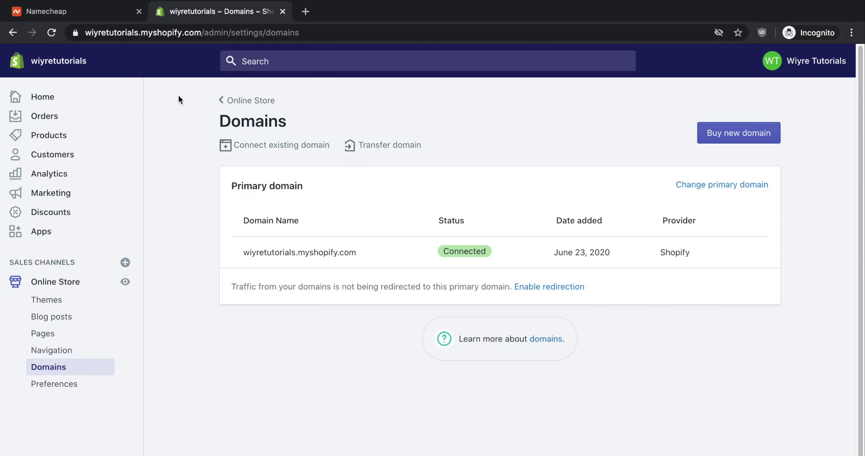
left_click(84, 32)
left_click_drag(84, 32, 205, 32)
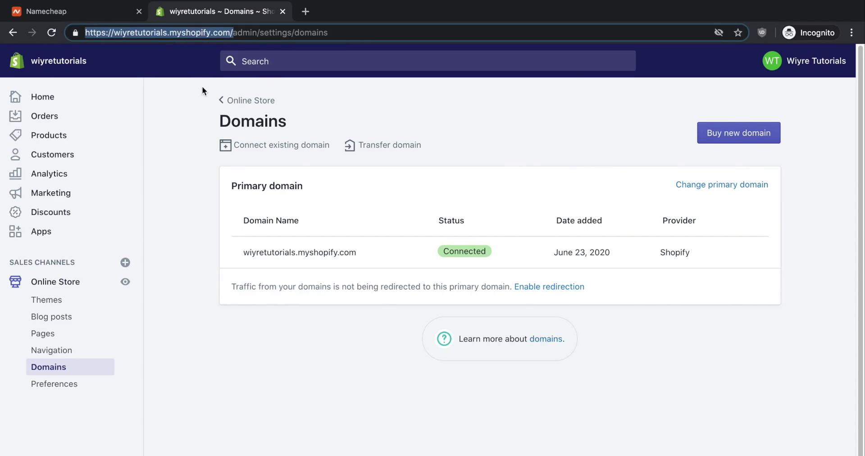
left_click(182, 121)
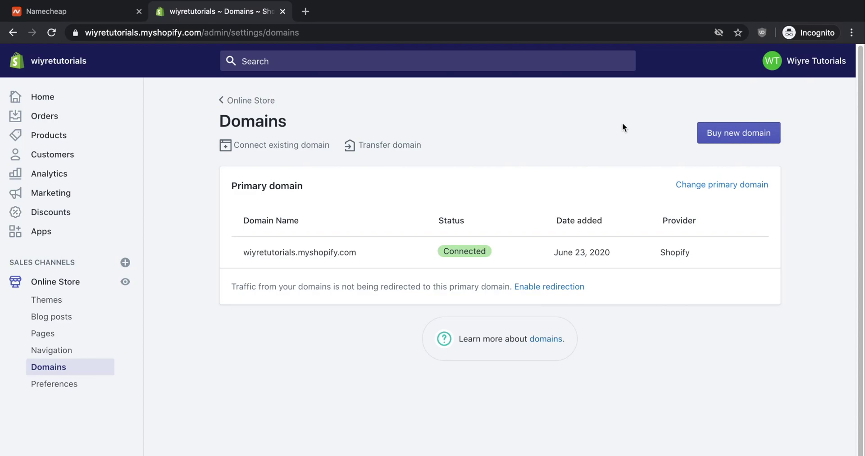
Look up the price of wiyrewebsite.com through the store's option for buying a new domain
left_click(727, 136)
left_click(378, 212)
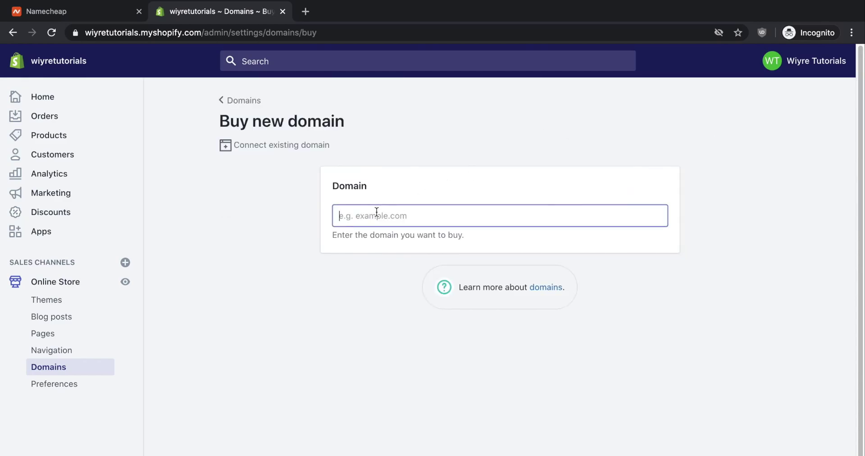
type("wiyrewebsite.com")
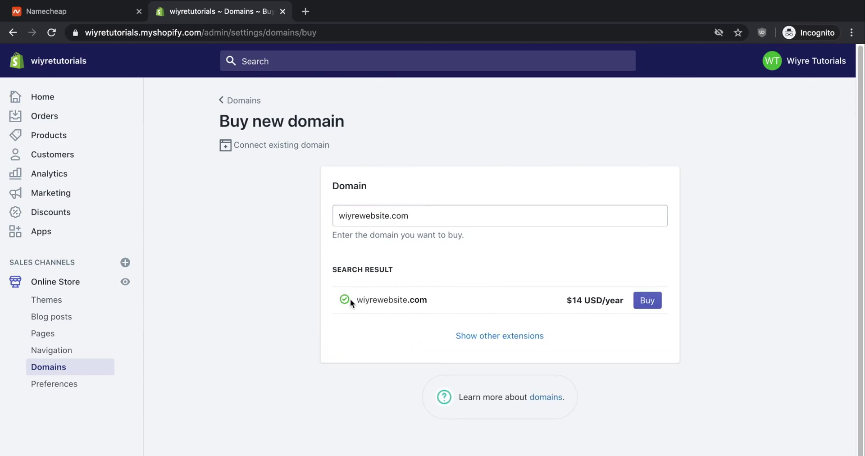
left_click_drag(572, 299, 628, 304)
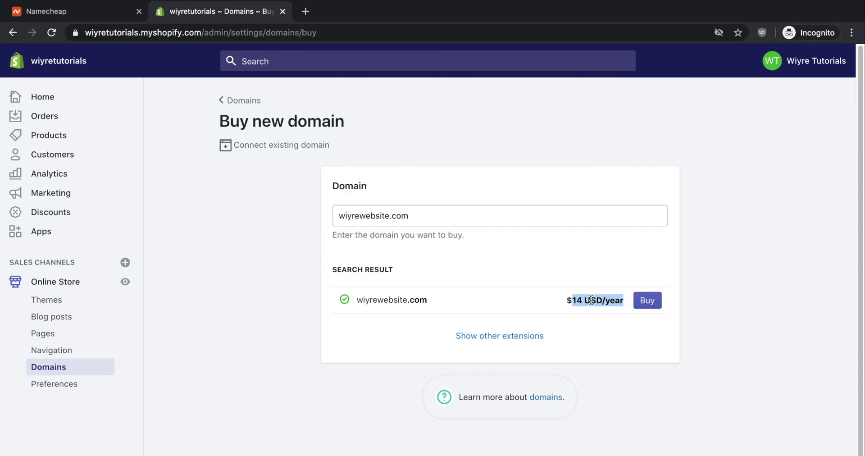
left_click(316, 252)
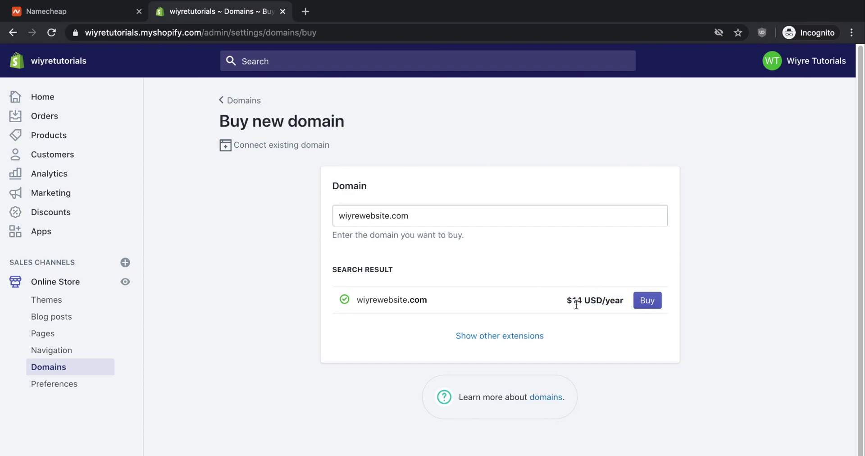
left_click_drag(568, 300, 596, 301)
left_click(649, 367)
left_click_drag(427, 301, 406, 301)
left_click(199, 206)
Switch to Namecheap and search for the domain wiyrewebsite.com to compare its price
left_click(85, 13)
left_click(125, 165)
type("wiyrewebsite.com")
key("Return")
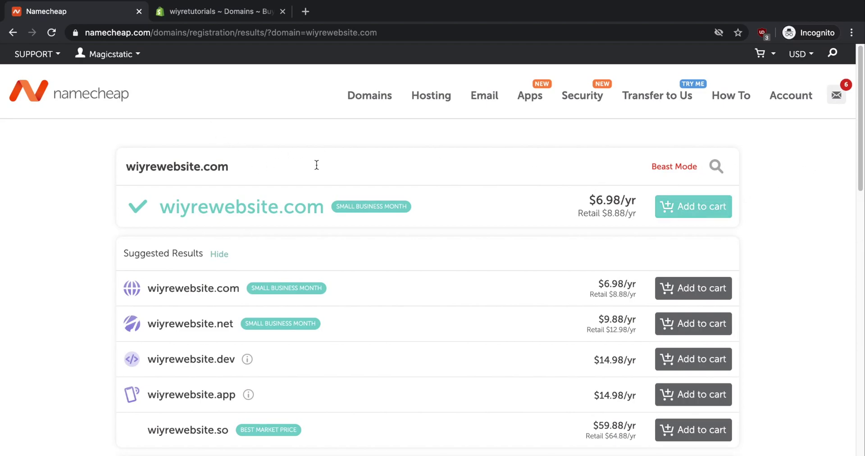
Replace the domain search with wiyre.work and check its yearly price
left_click_drag(339, 168, 48, 173)
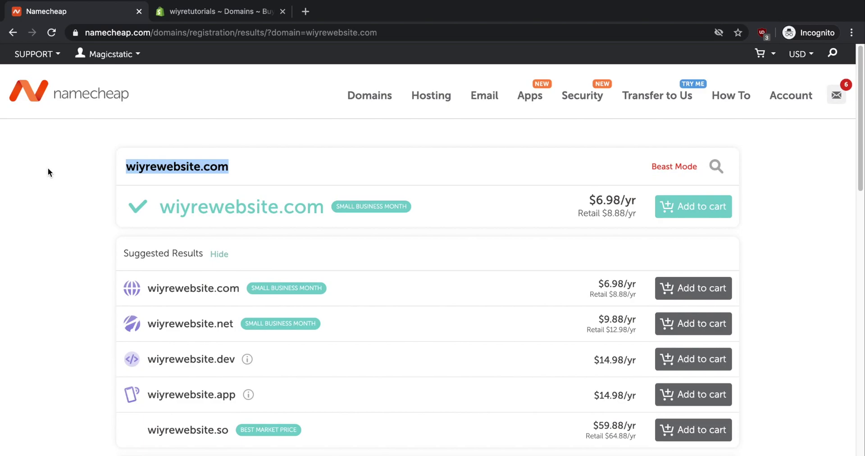
type("wiyre.work")
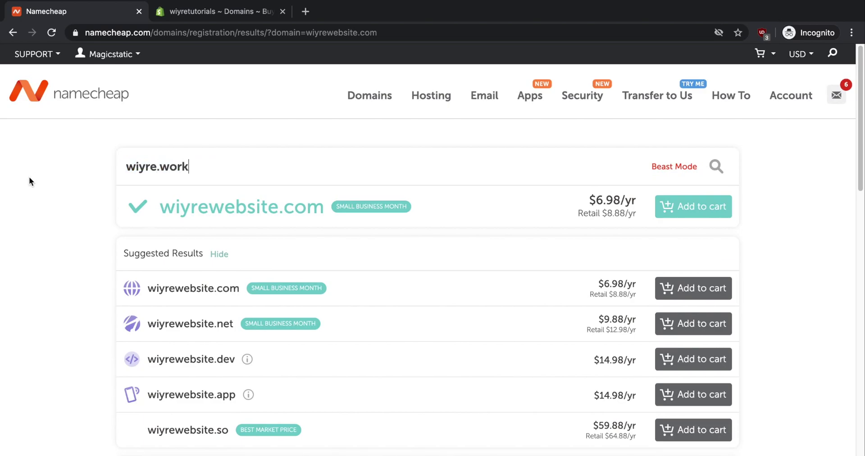
key("Return")
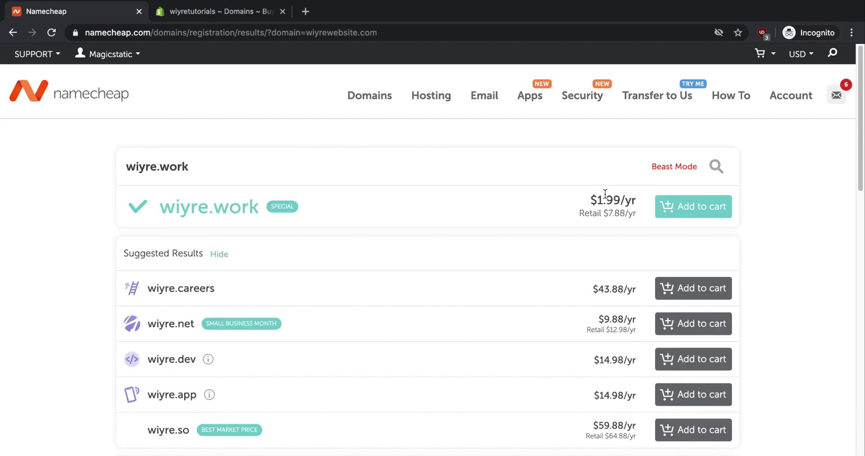
triple_click(608, 198)
left_click(71, 214)
Add wiyre.work to the cart with a 1-year registration and complete the paid order
left_click(694, 206)
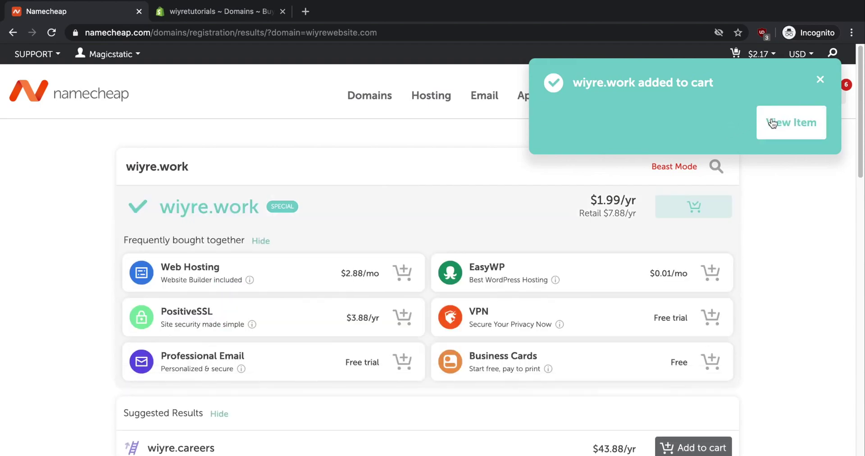
left_click(770, 123)
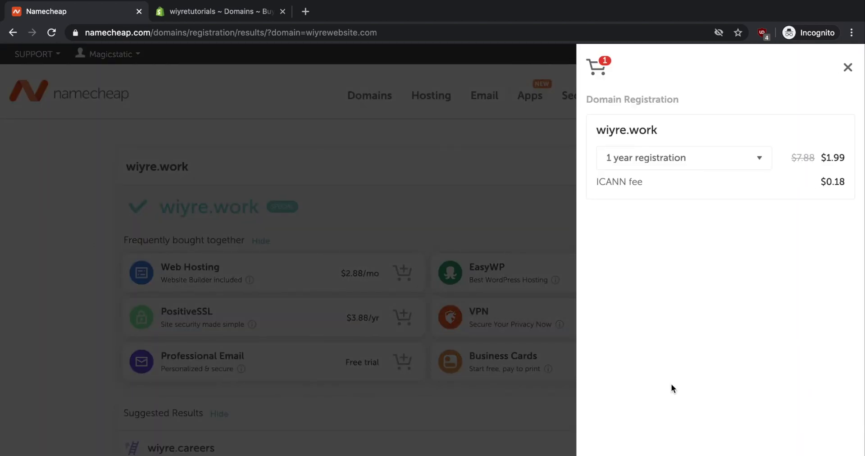
left_click(720, 452)
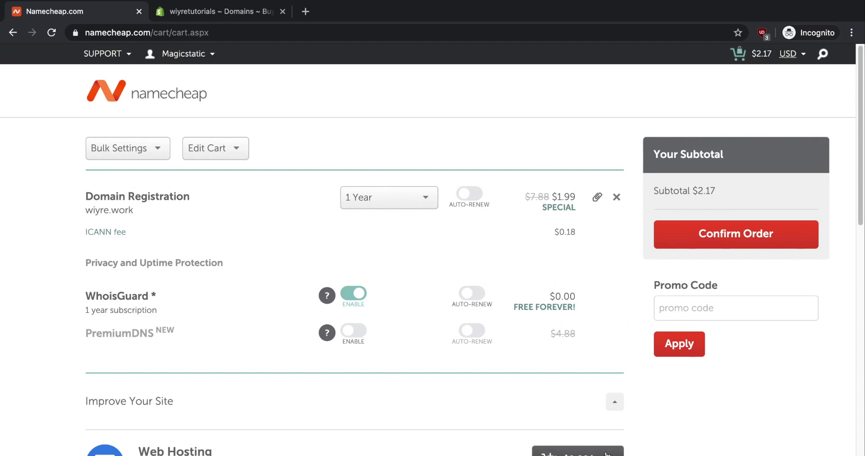
left_click(749, 234)
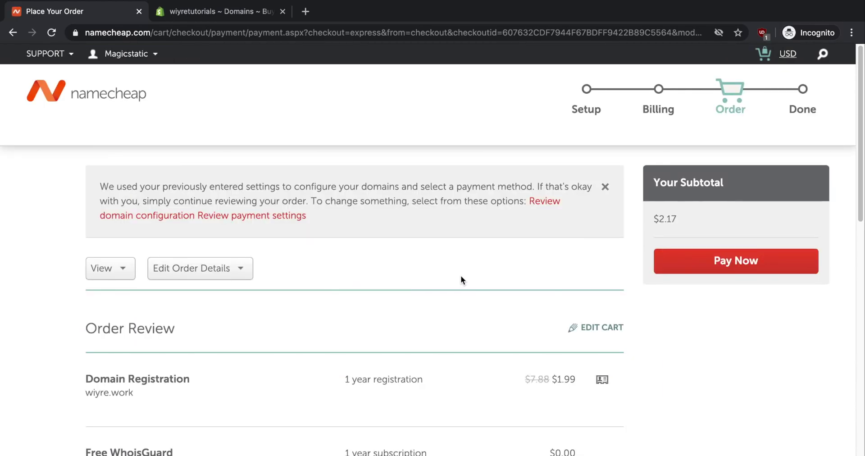
left_click(714, 261)
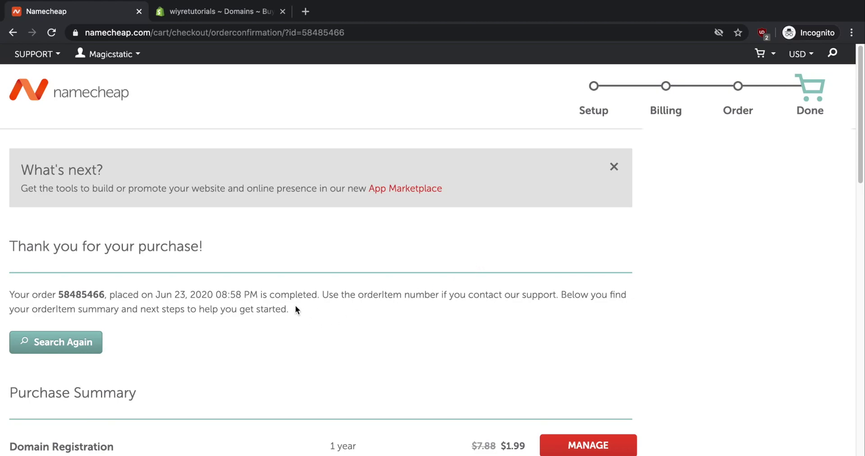
left_click_drag(296, 306, 6, 296)
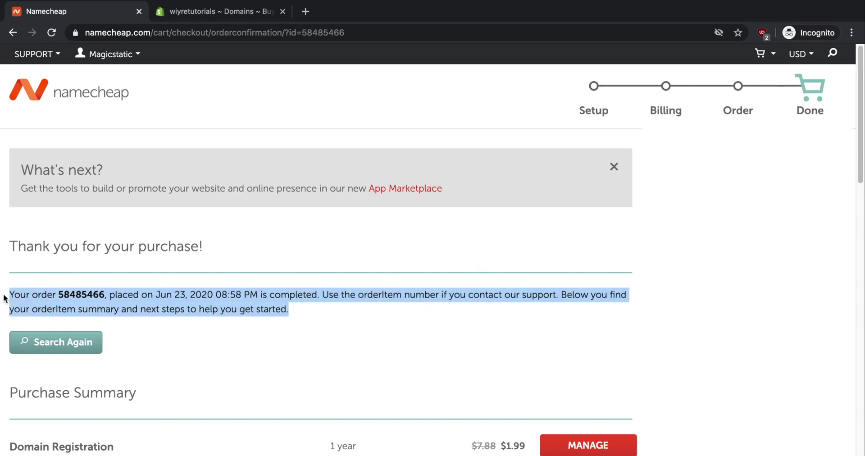
left_click(366, 312)
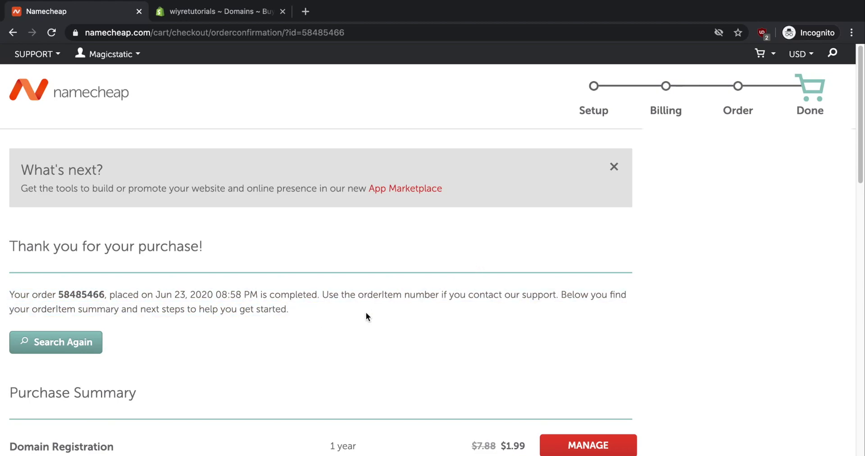
Open the management page of the purchased wiyre.work domain and go to the host records in its Advanced DNS settings
left_click(591, 446)
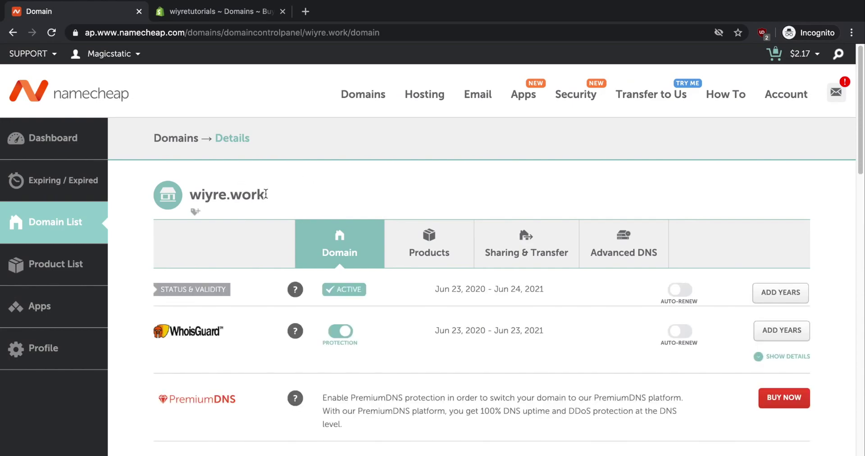
left_click_drag(266, 194, 172, 197)
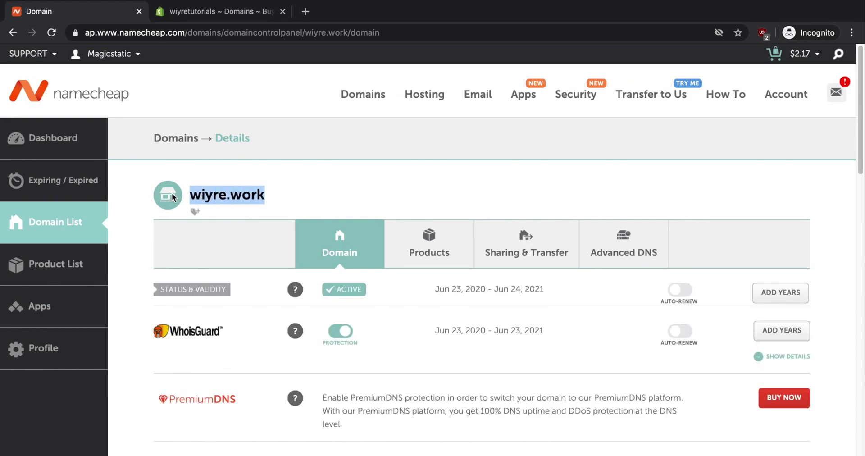
left_click(242, 13)
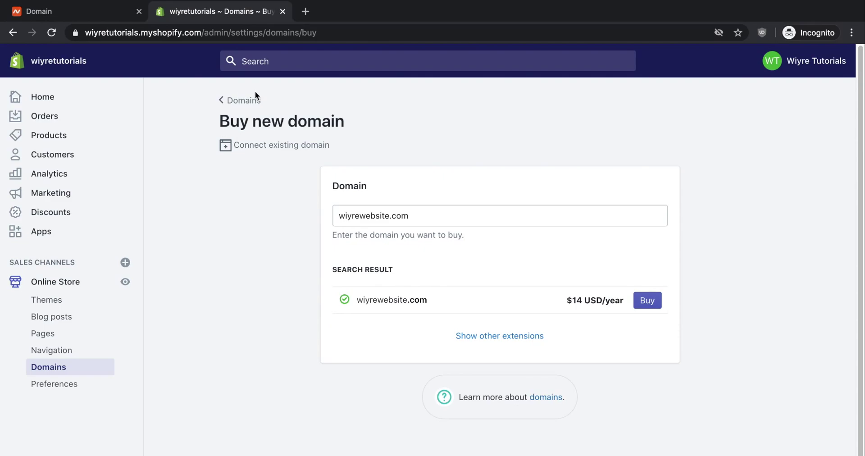
left_click(107, 9)
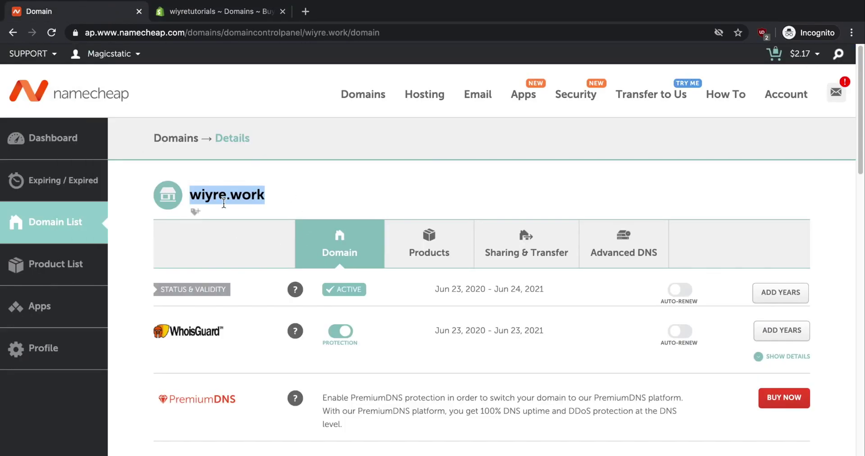
left_click(262, 172)
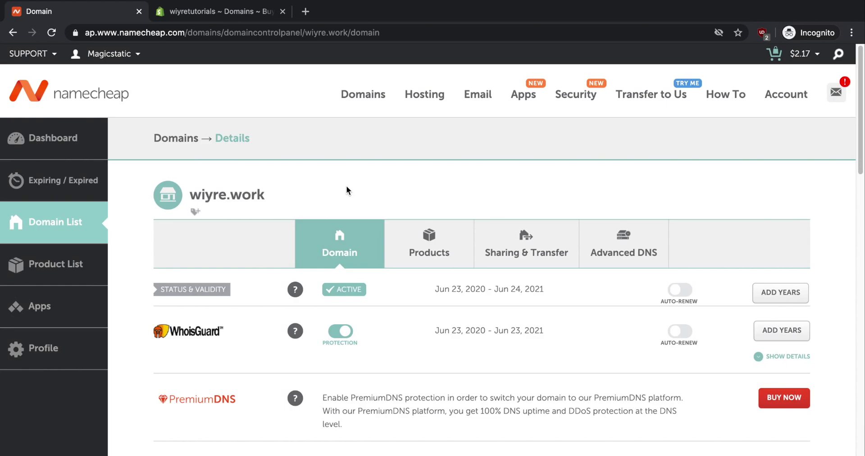
left_click(625, 252)
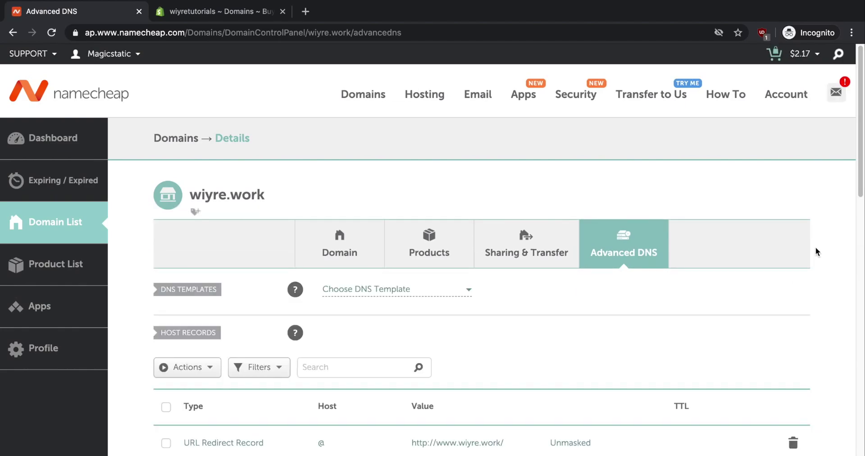
scroll(816, 250, "down", 5)
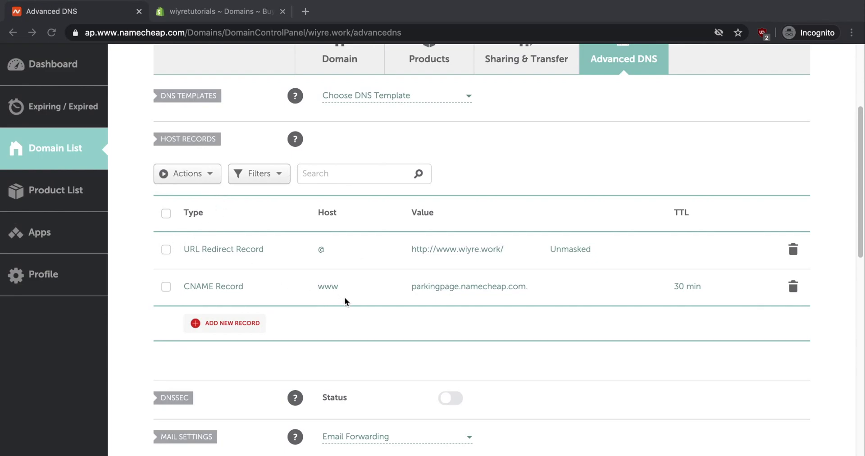
Set the value of the www CNAME Record to shops.myshopify.com and save the record
left_click(758, 299)
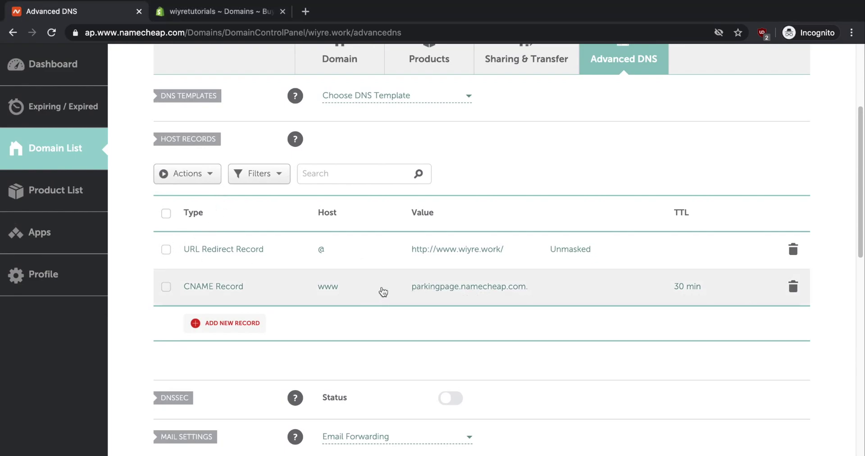
left_click(503, 287)
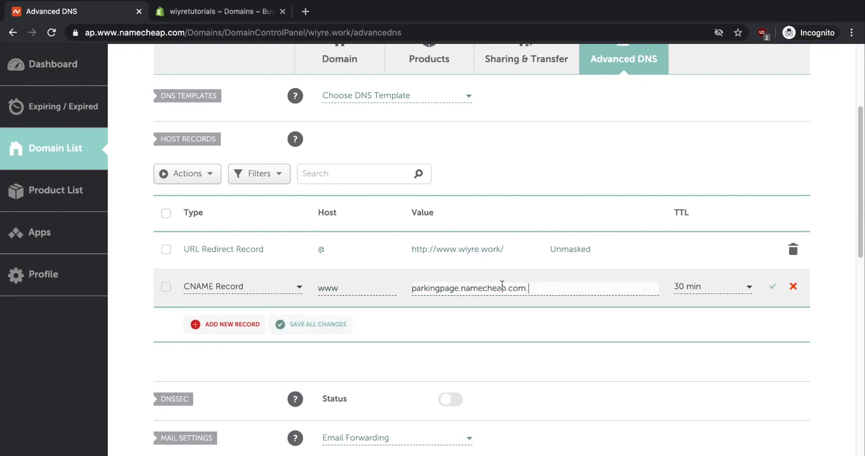
left_click_drag(534, 288, 386, 288)
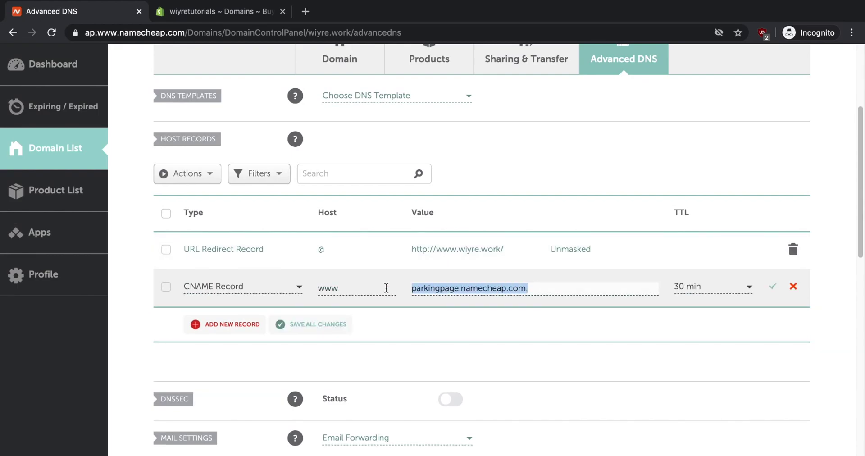
type("shops")
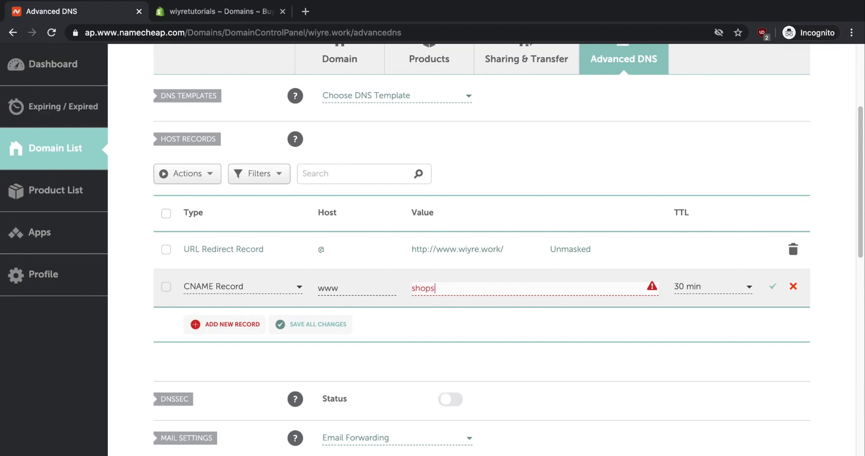
type(".myshopify.com")
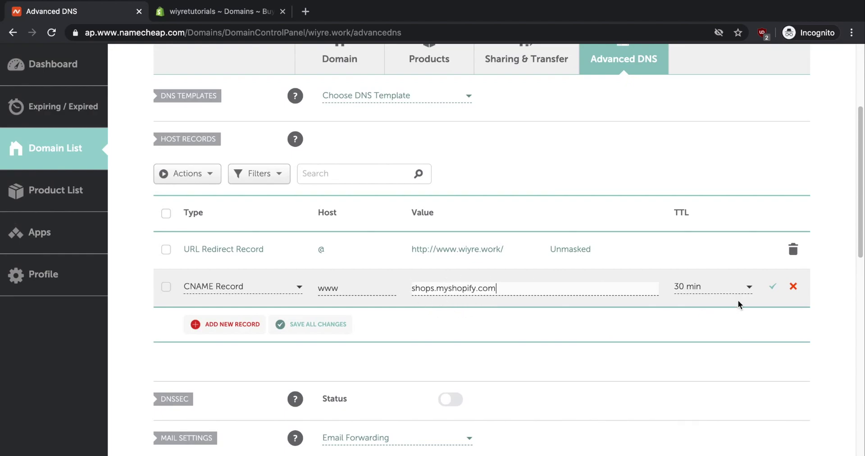
left_click(771, 289)
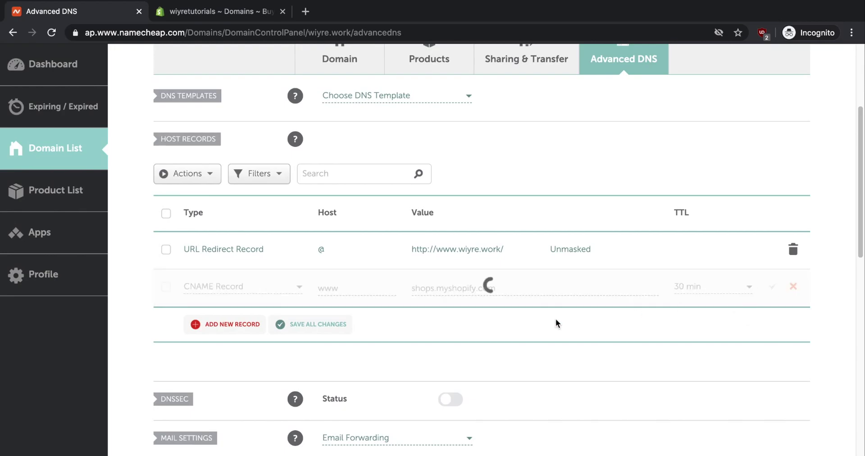
Change the type of the @ host's URL Redirect Record to A Record
scroll(450, 316, "up", 1)
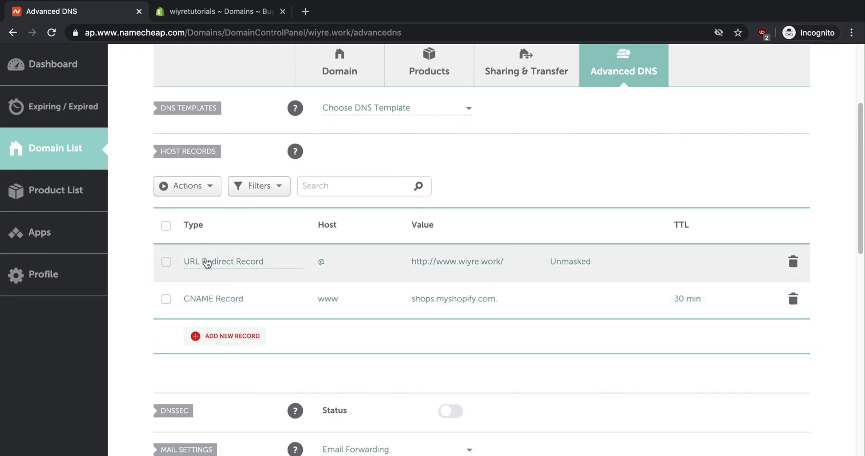
left_click(263, 261)
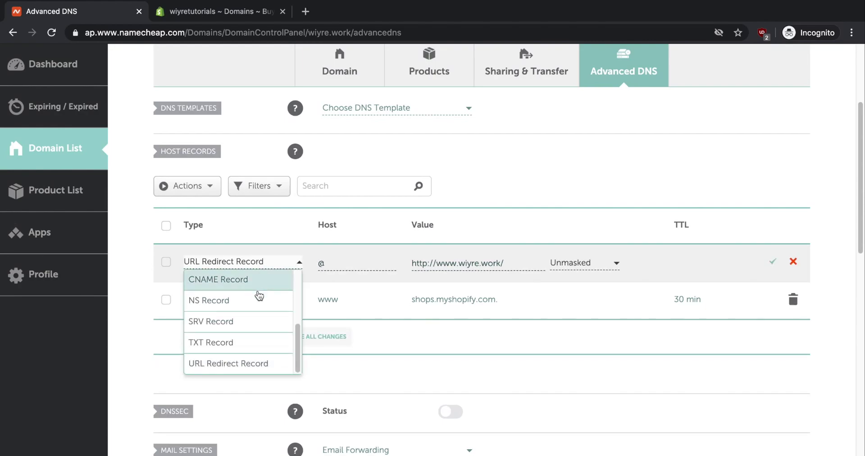
scroll(259, 296, "up", 3)
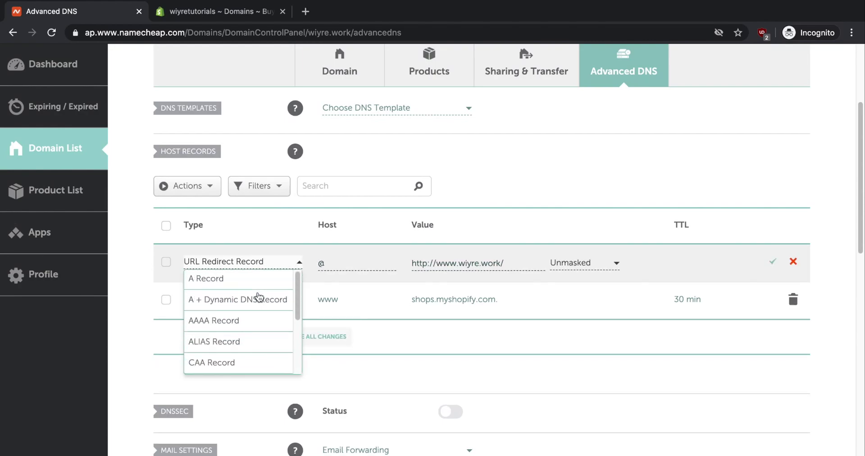
left_click(222, 284)
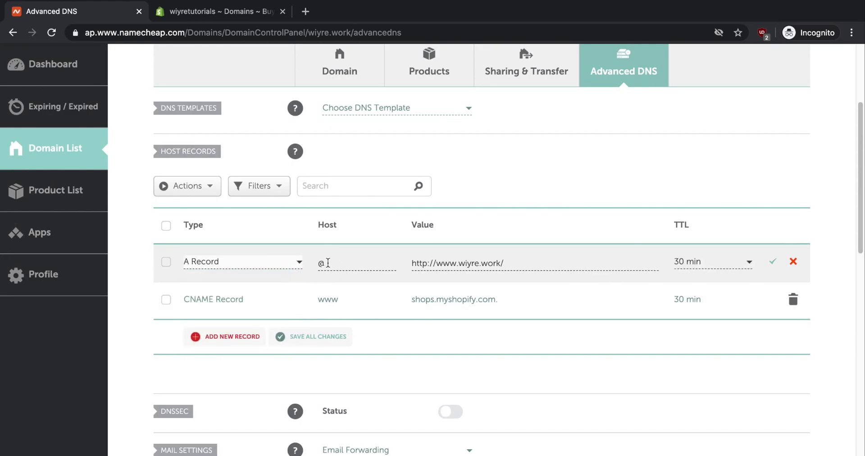
Set the value of the @ A Record to 23.227.38.65 and save the record
left_click_drag(518, 264, 405, 266)
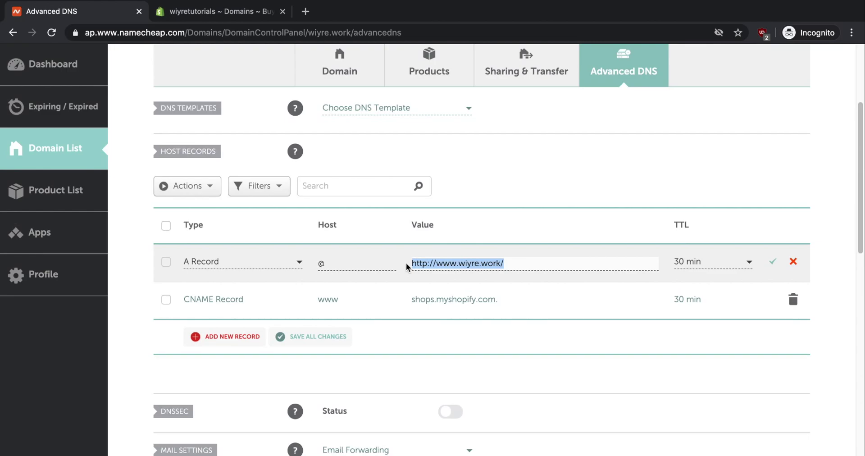
type("23")
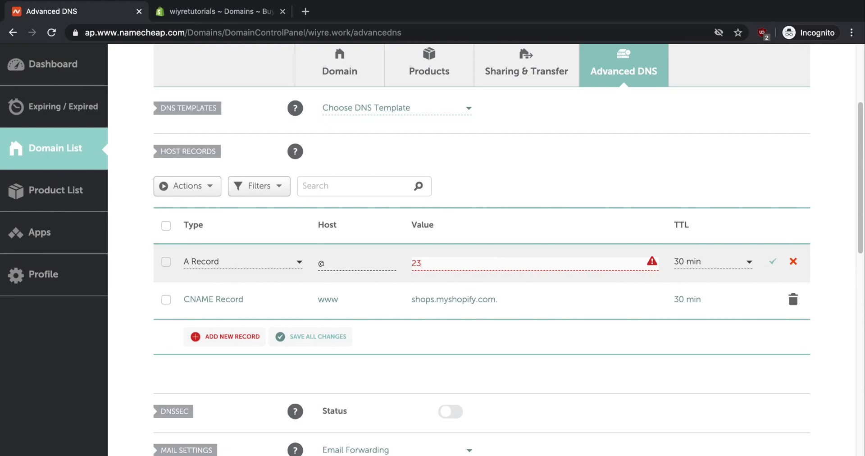
type(".227.")
type("38.65")
left_click(563, 229)
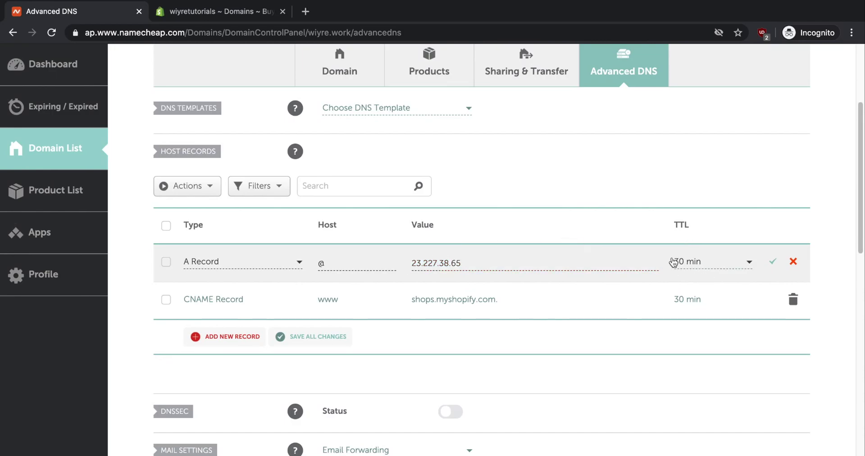
left_click(772, 261)
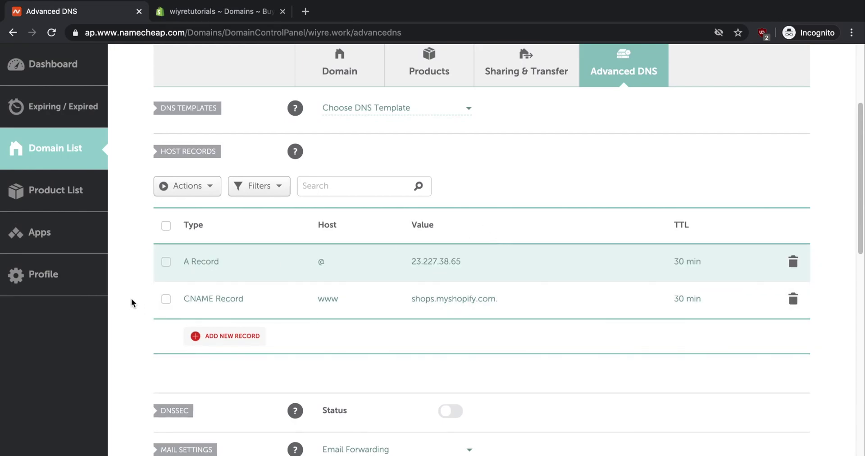
scroll(132, 279, "down", 2)
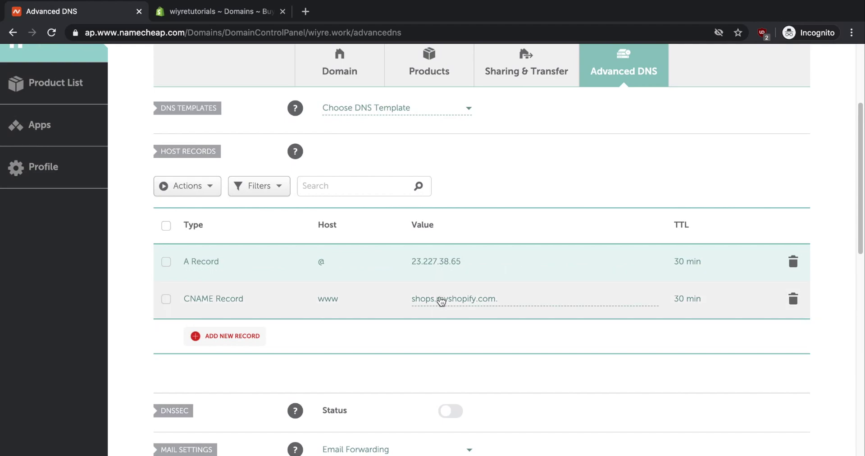
Switch to the Shopify admin and open the Domains settings of the Online Store
left_click(191, 13)
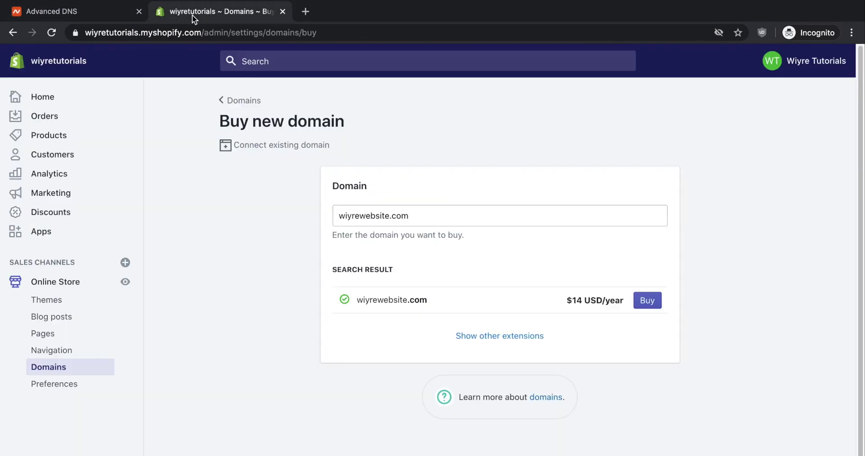
left_click(239, 101)
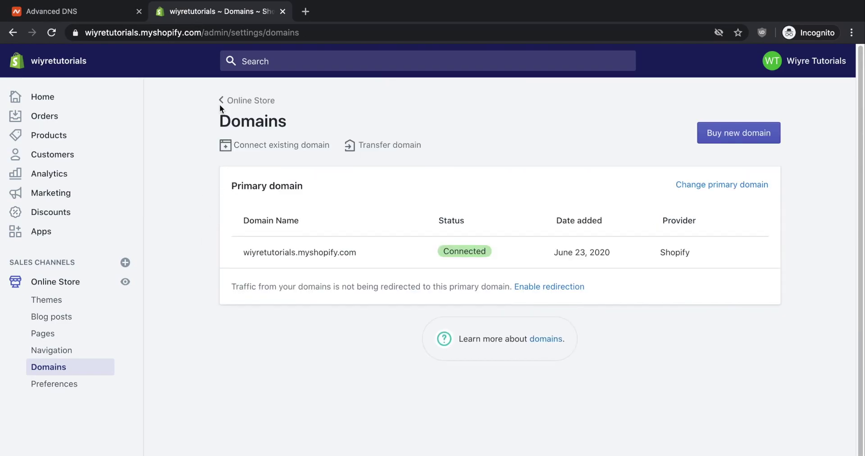
left_click(42, 96)
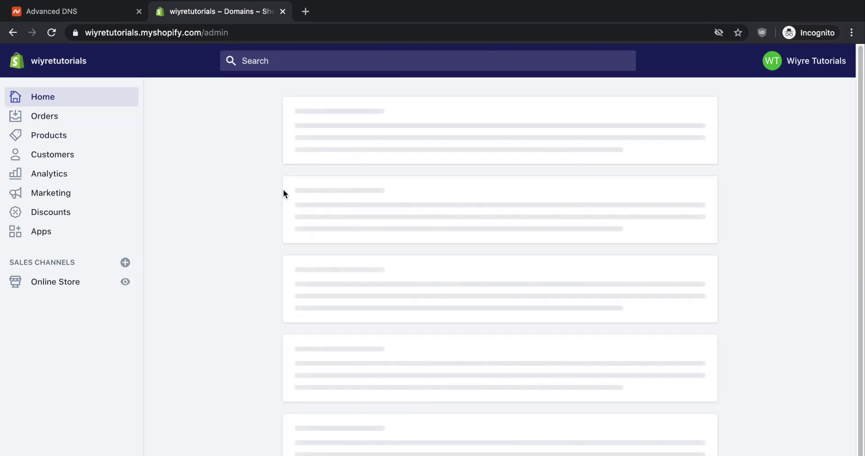
left_click(54, 282)
left_click(48, 368)
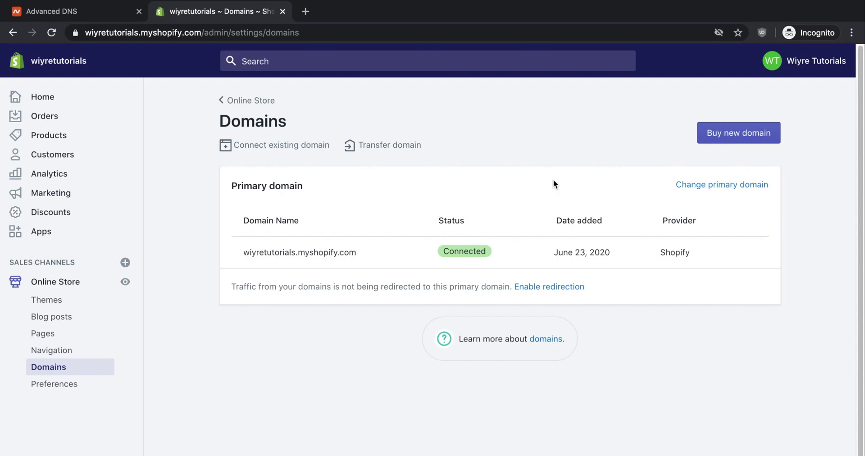
Connect the existing domain wiyre.work to the store and verify its connection
left_click(266, 151)
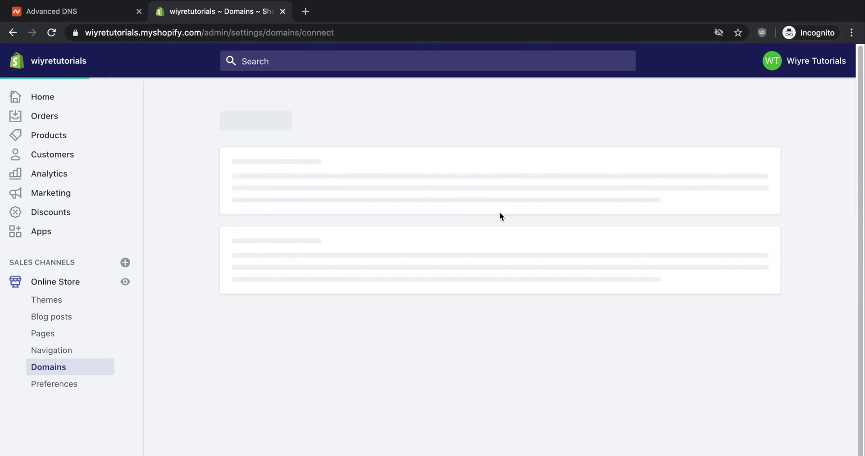
left_click(364, 219)
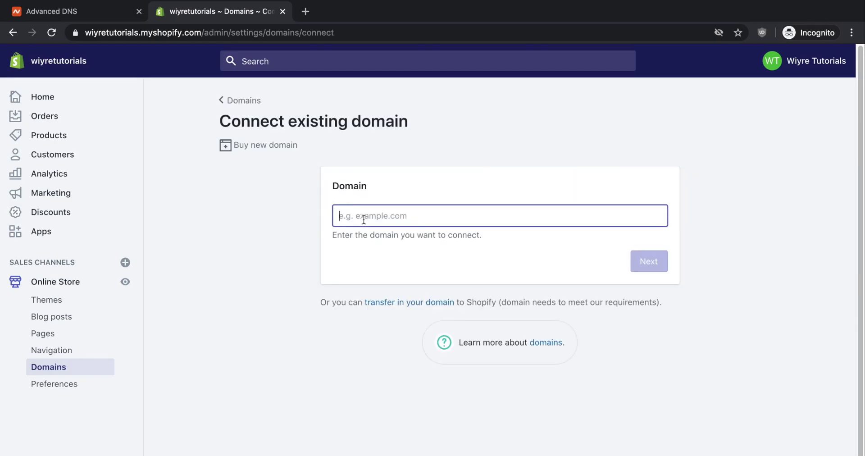
type("wiyre.work")
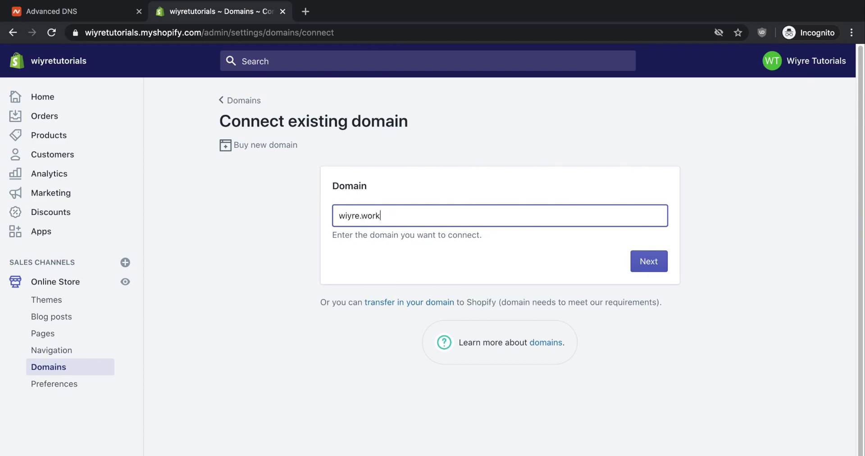
left_click(449, 242)
left_click(649, 262)
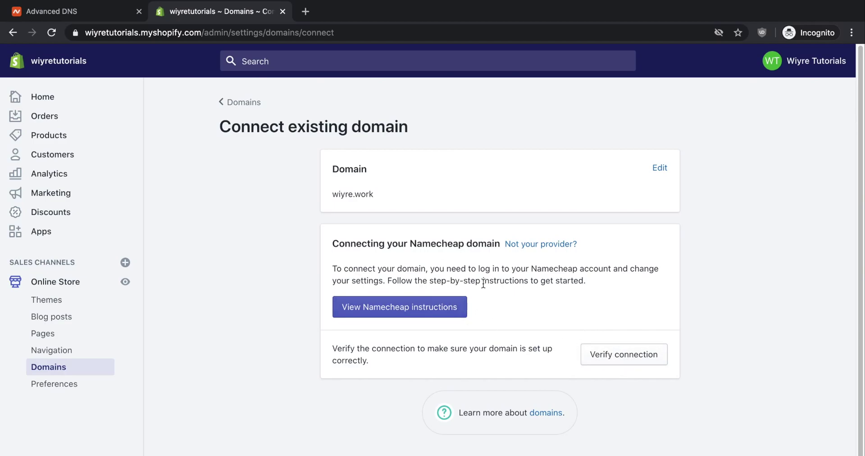
left_click(629, 358)
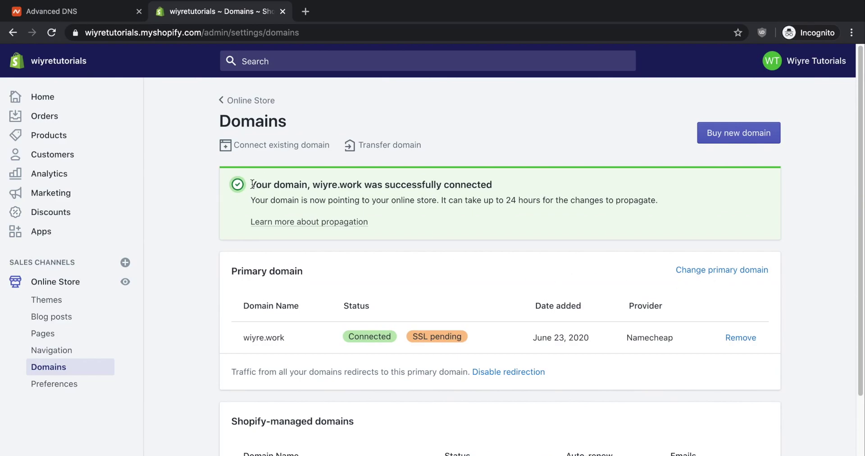
Examine the connection message, the primary domain's name and status, and the other domains listed for the store
left_click_drag(250, 185, 532, 185)
left_click(531, 184)
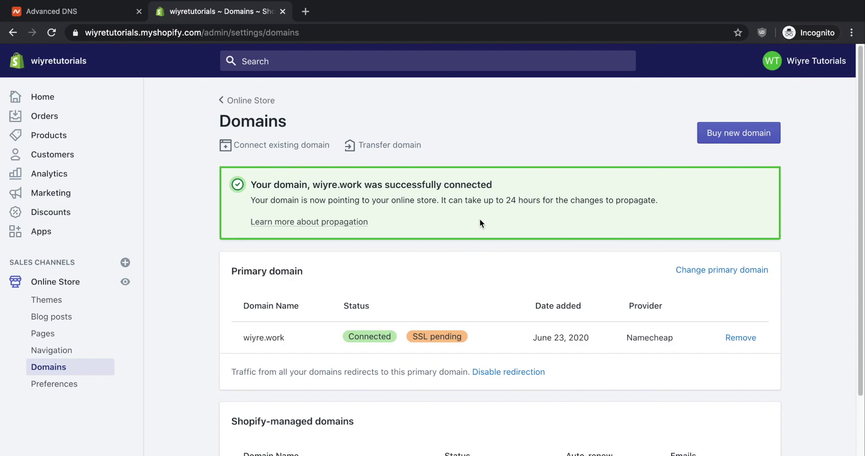
left_click_drag(286, 337, 236, 335)
left_click(306, 336)
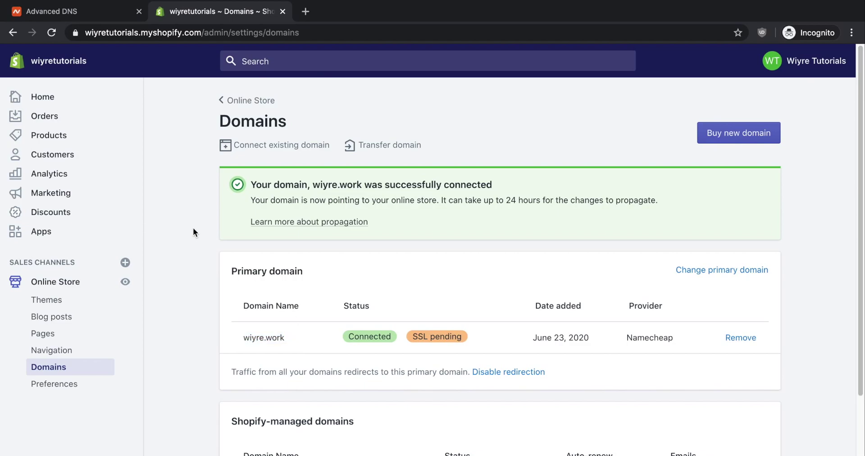
scroll(193, 231, "down", 3)
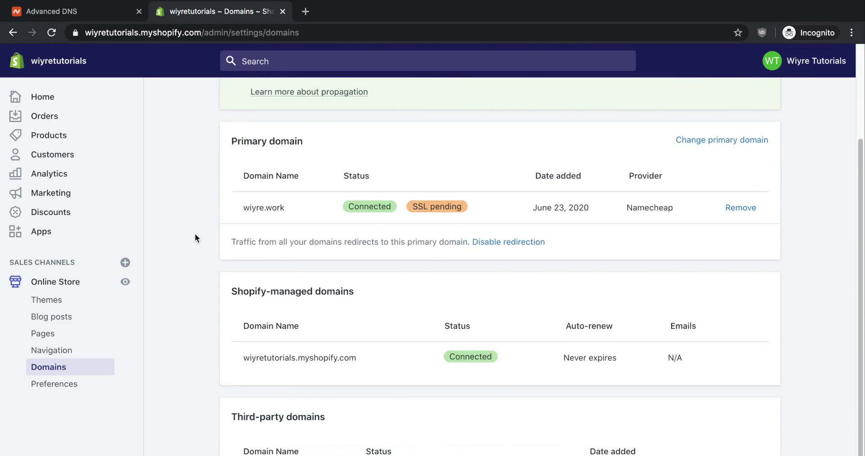
scroll(188, 222, "up", 4)
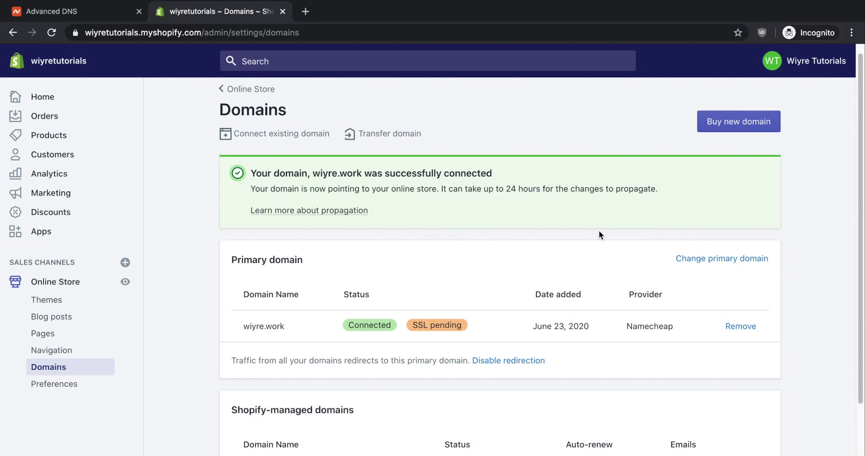
left_click_drag(266, 322, 243, 325)
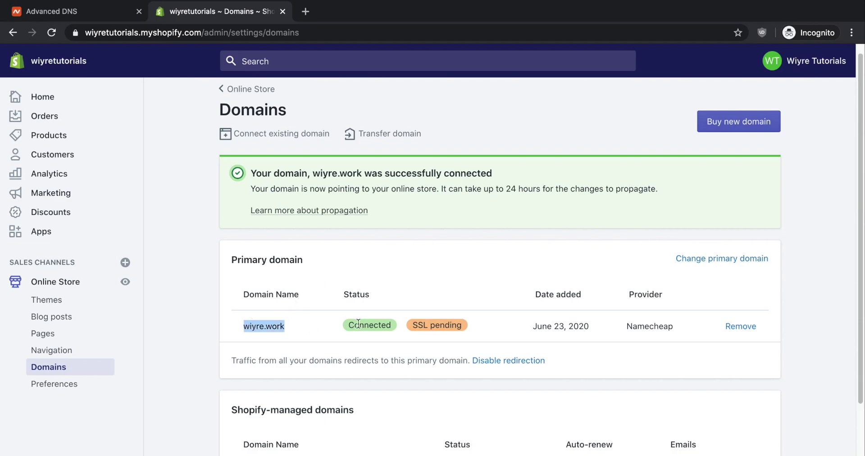
left_click_drag(349, 325, 392, 328)
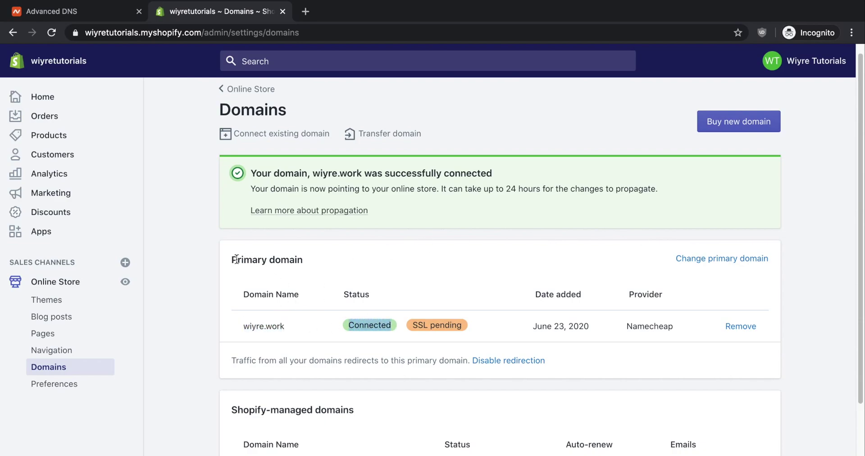
View the domains offered as primary domain and close the selection without saving
left_click(349, 258)
left_click(710, 259)
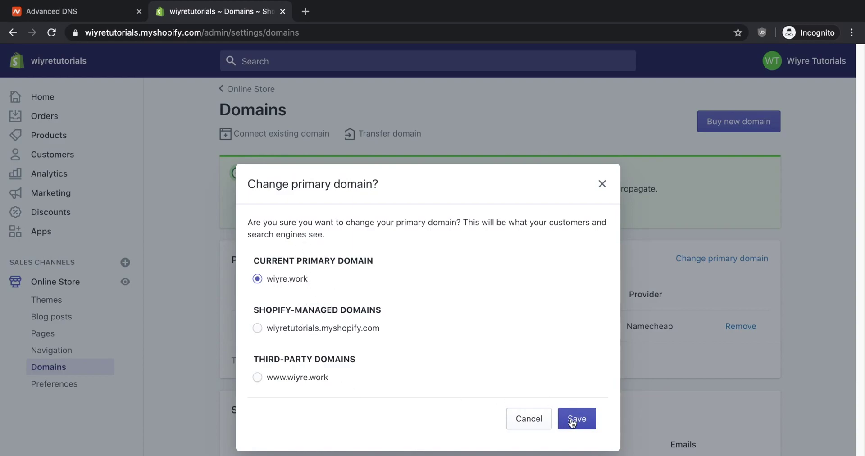
left_click(528, 421)
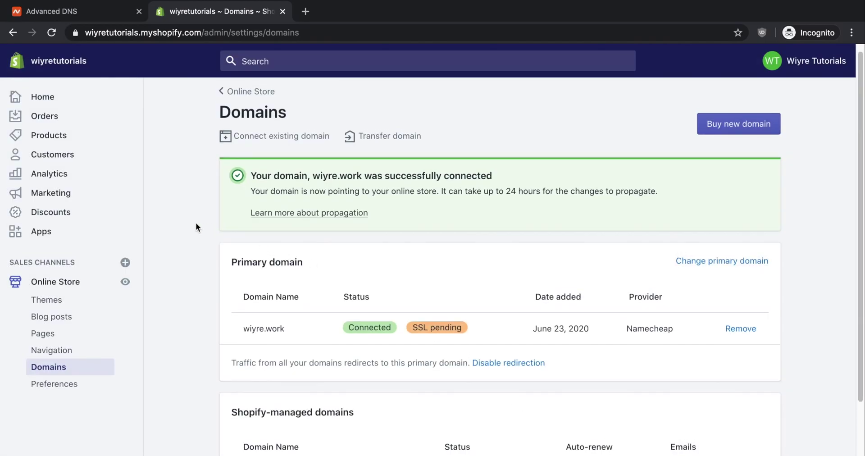